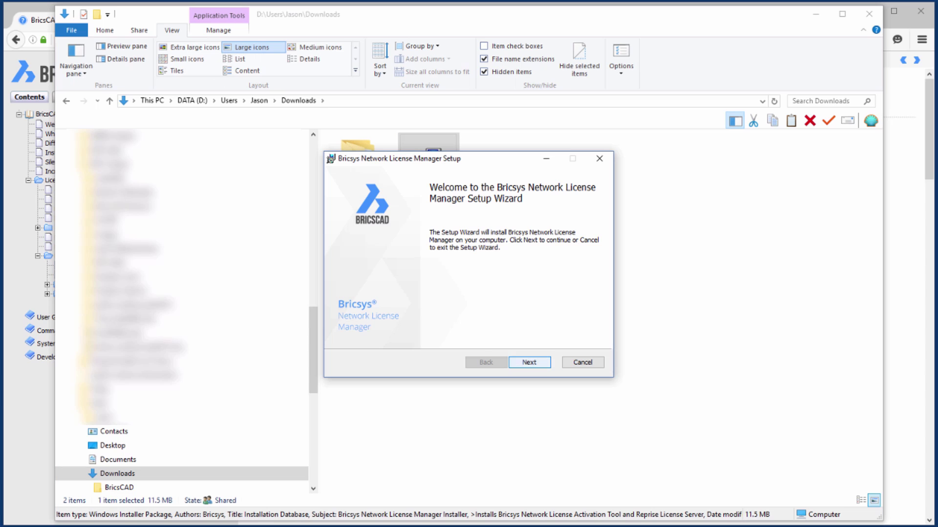
- Install the network license manager in the default folder, accepting the EULA and keeping all three additional tasks
key(Return)
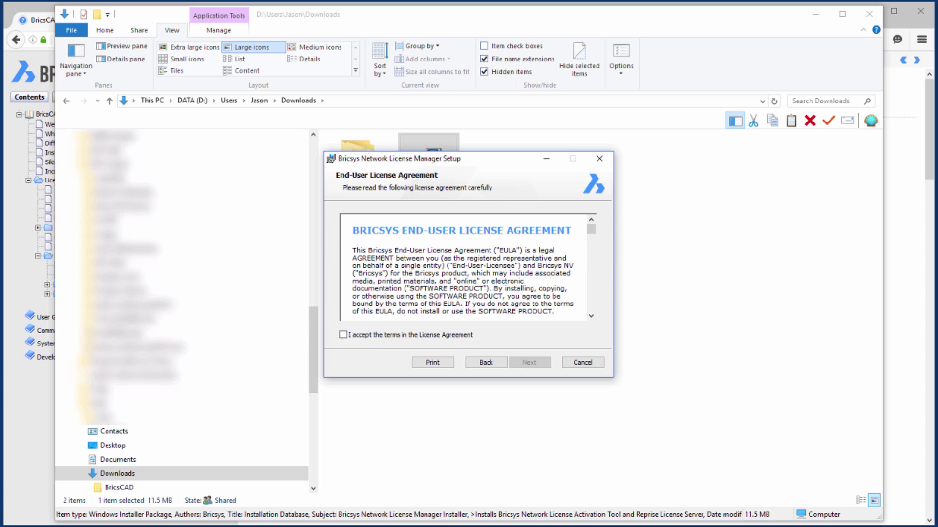
key(alt+a)
key(Return)
key(Return)
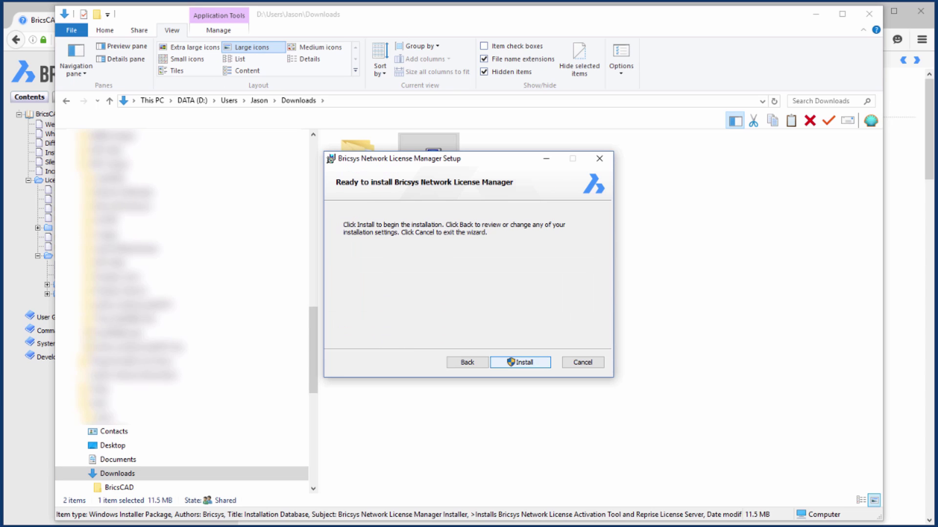
key(Return)
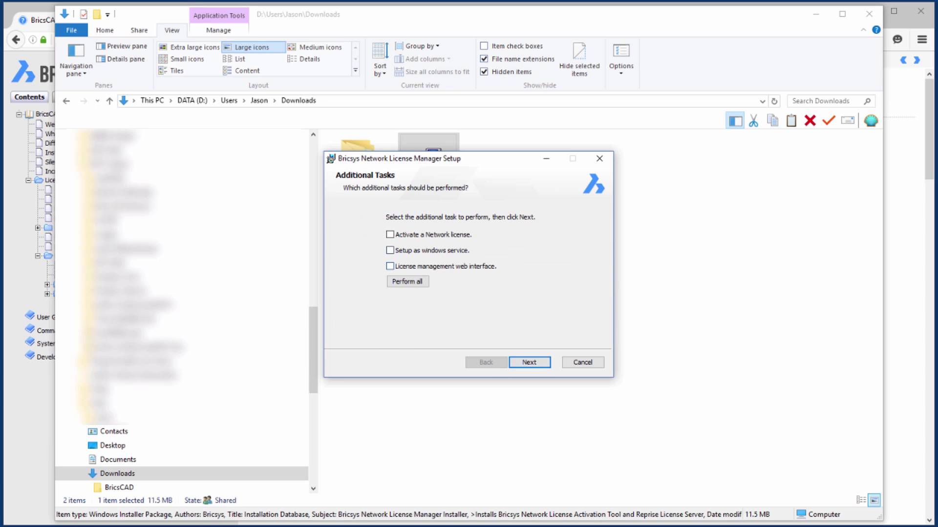
key(alt+p)
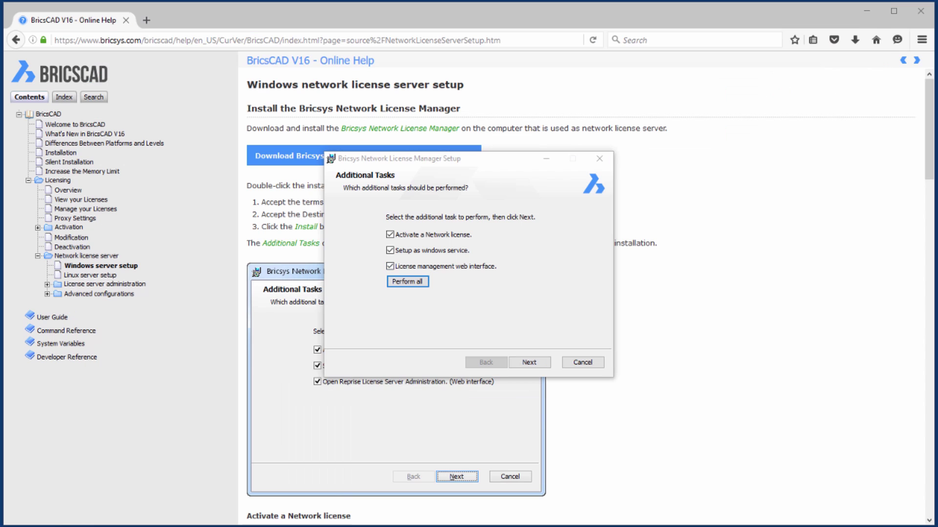
key(alt+n)
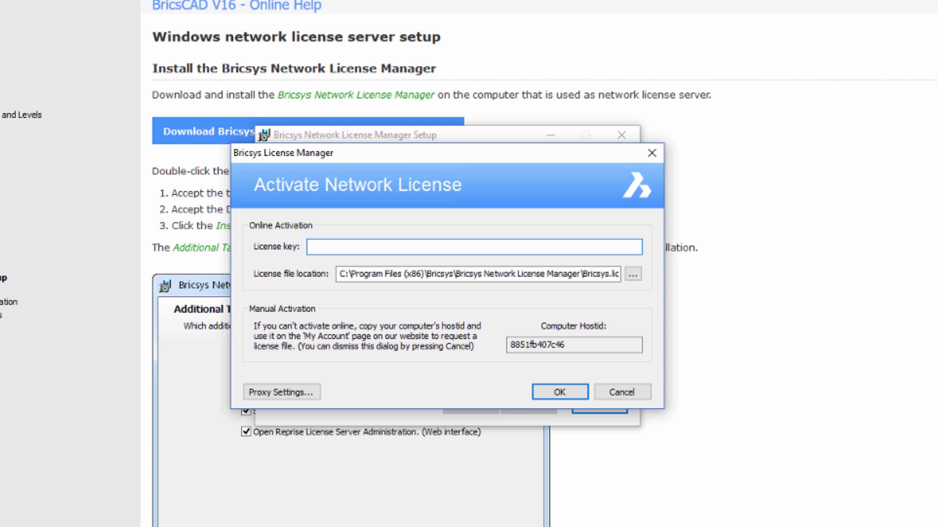
- Paste the network licence key into Activate Network License and submit it for online registration
key(ctrl+v)
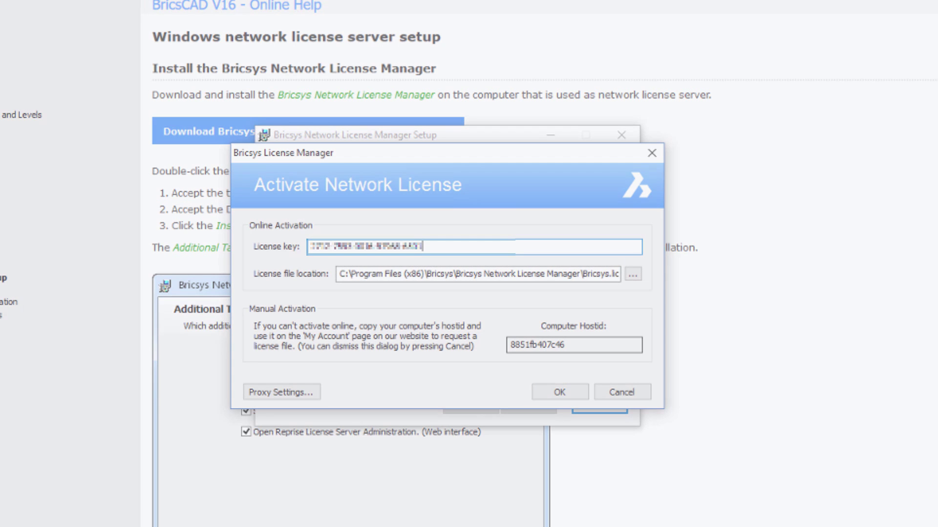
key(Return)
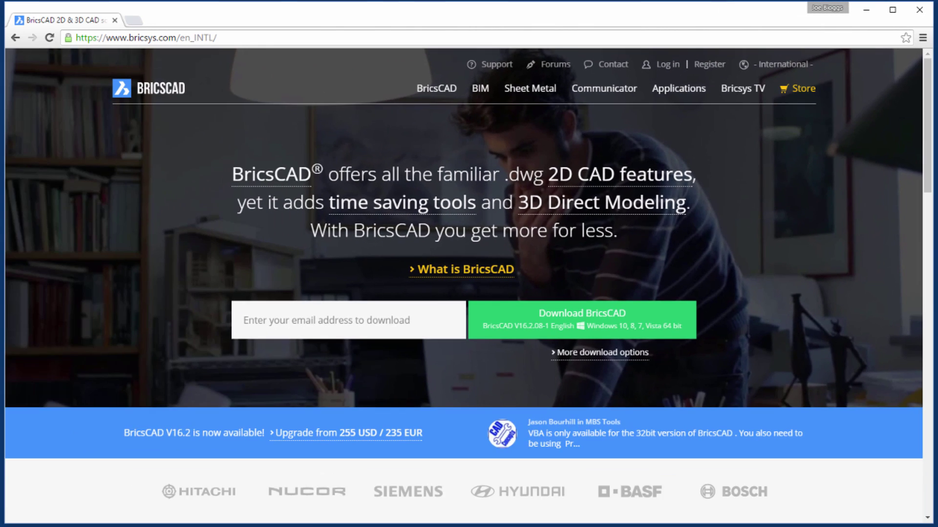
- Register a new user with the person's name, organization 'CAD Draft', type Other, opting in to news
click(709, 64)
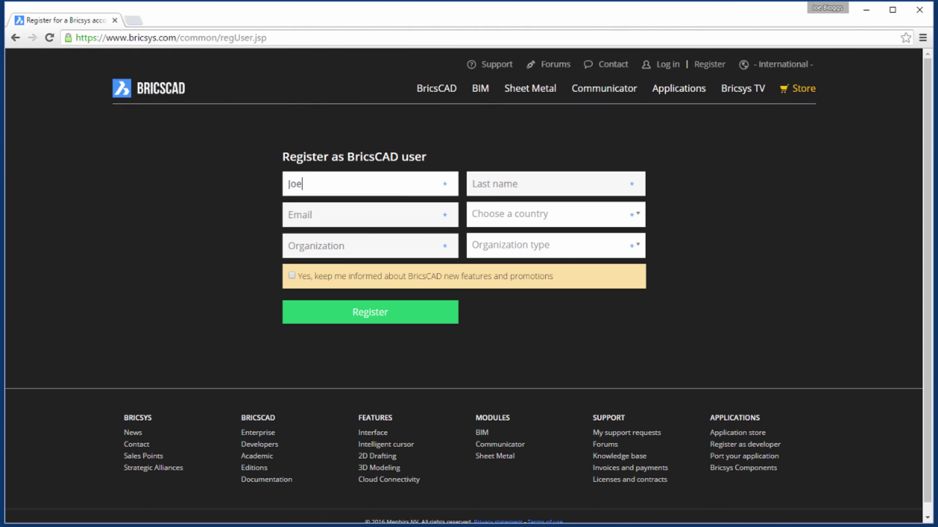
key(Tab)
text(Bloggs)
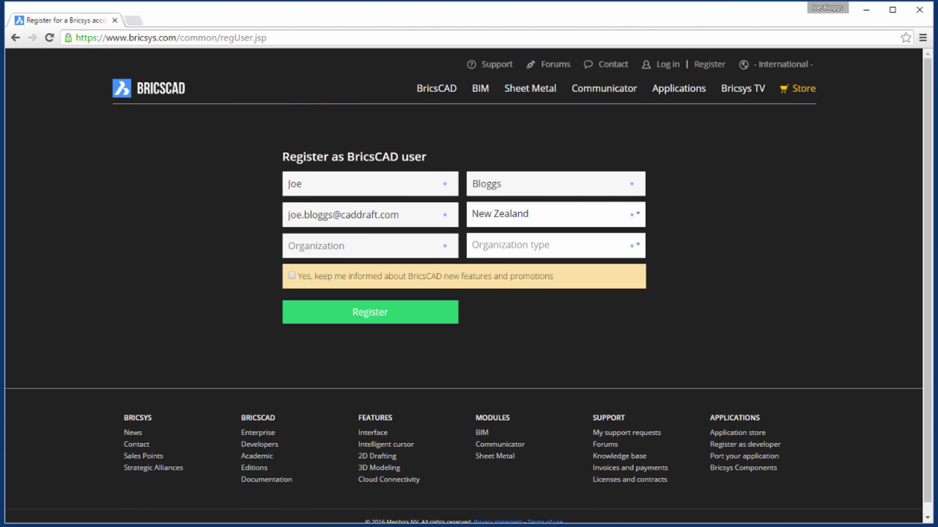
text(CAD Draft)
key(Tab)
key(alt+Down)
key(Return)
key(Tab)
key(space)
key(Return)
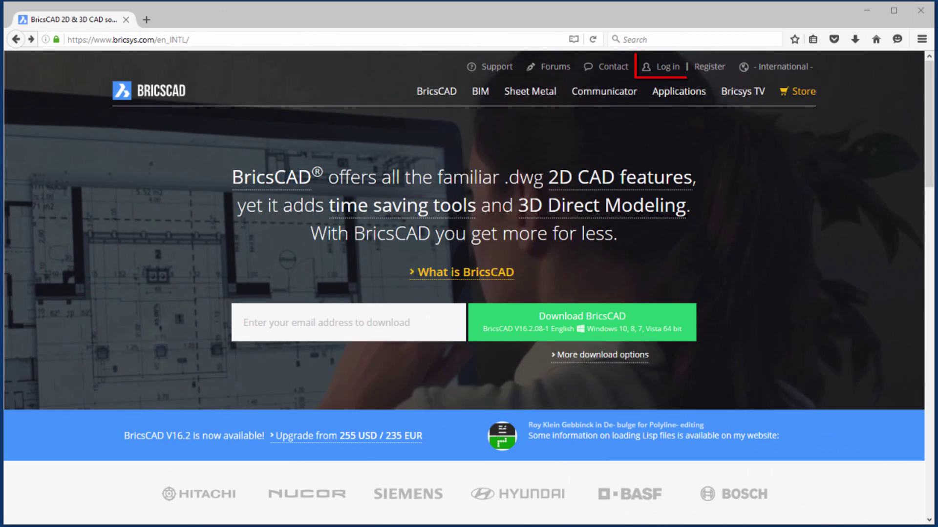
- Log in and add the new user's e-mail as a manager of the BricsCAD V16 Platinum licence
click(662, 66)
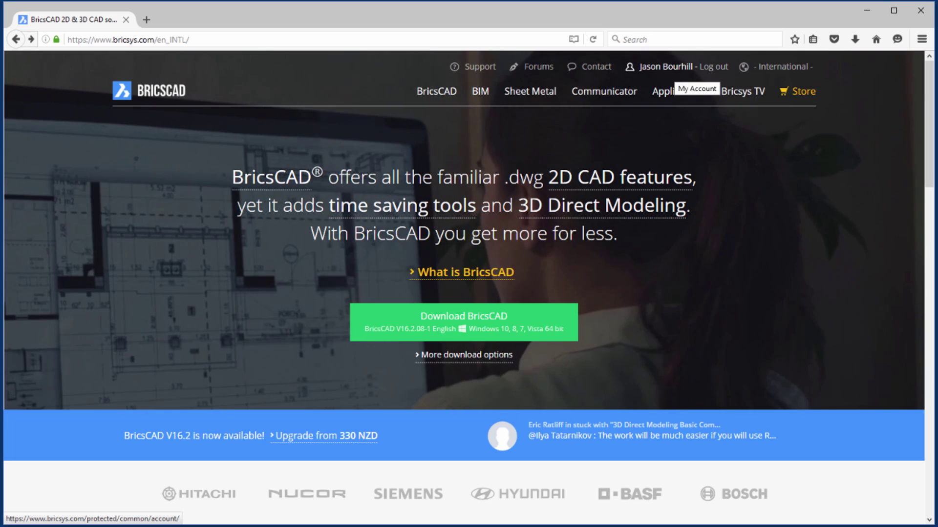
click(669, 66)
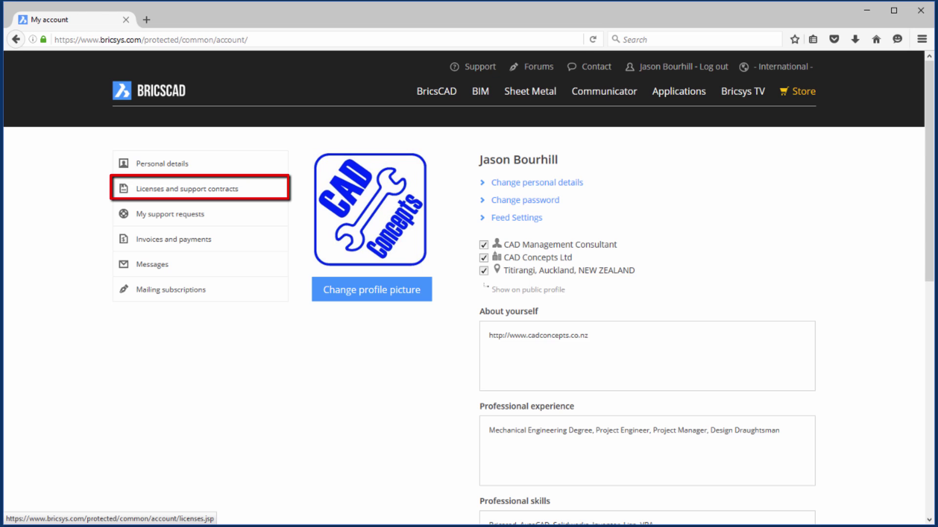
click(187, 189)
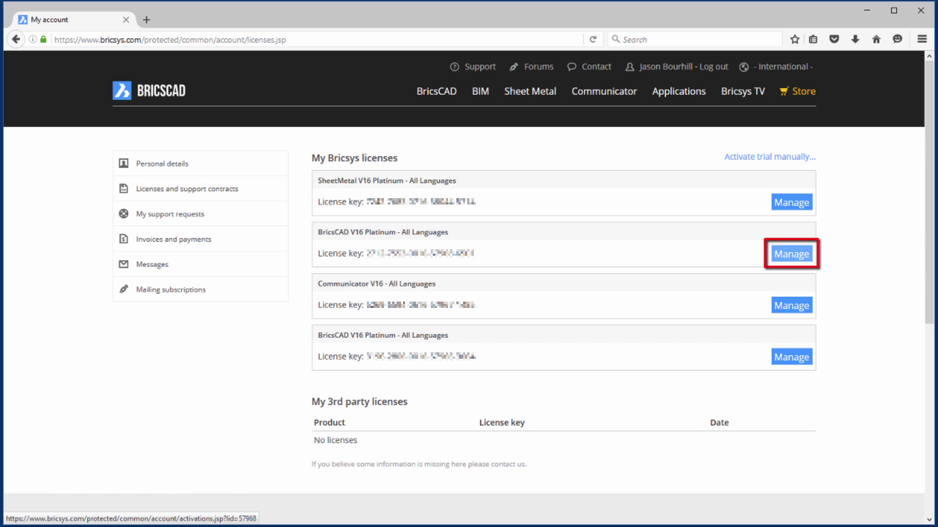
click(791, 254)
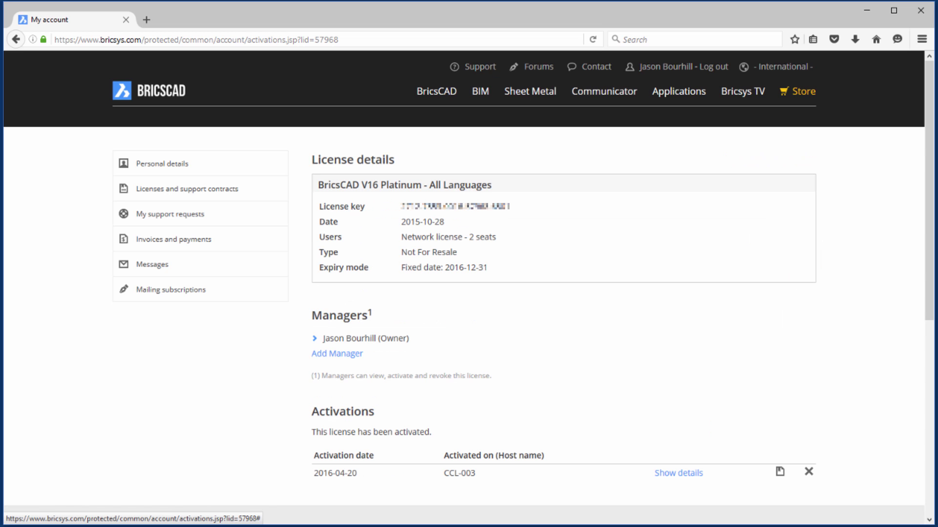
click(337, 354)
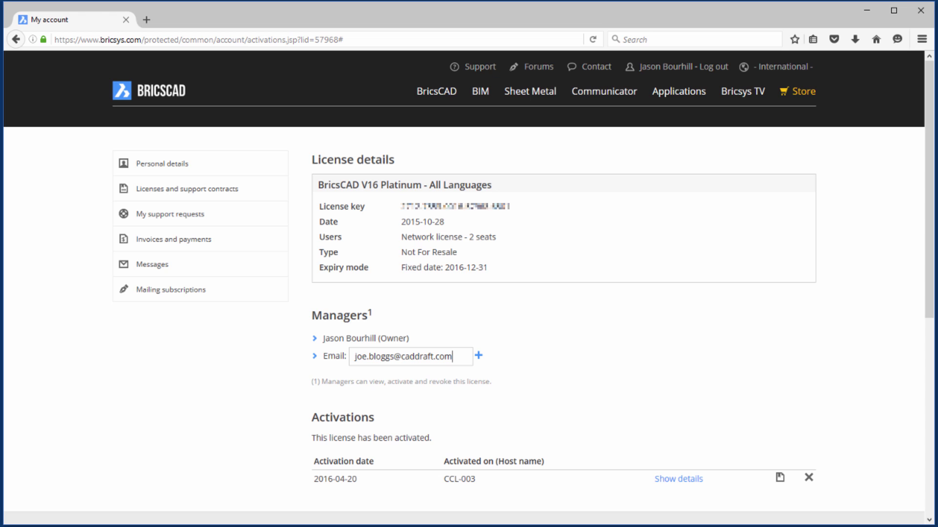
key(Return)
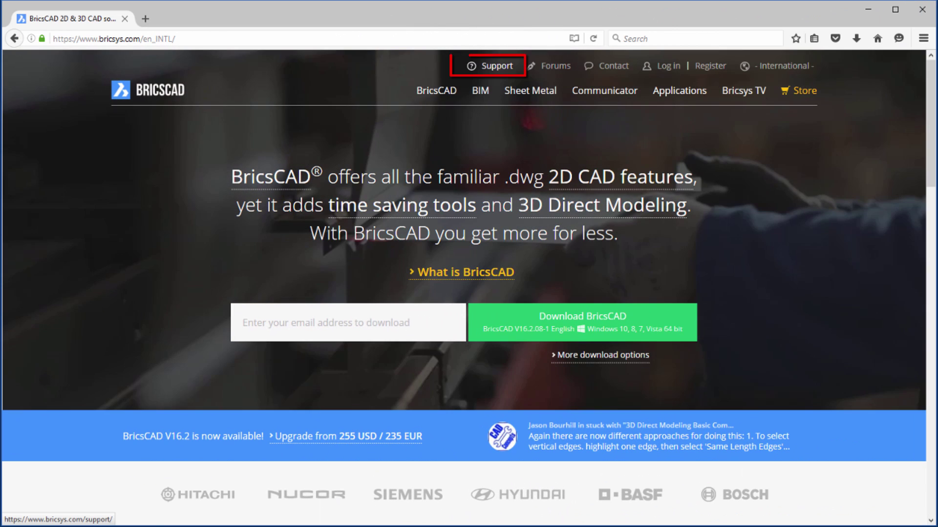
- Search Bricsys support for 'Network' and open the Windows network license server setup help
click(490, 66)
text(Netwo)
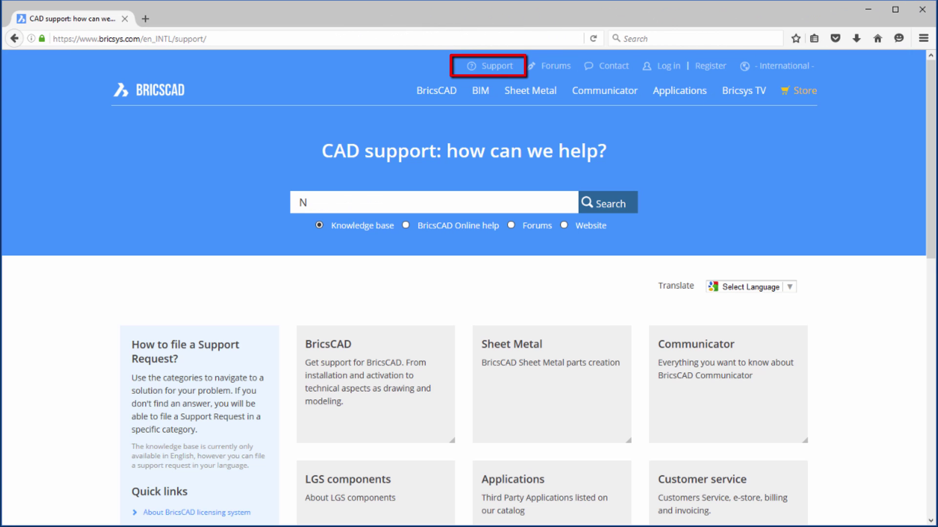
text(rk)
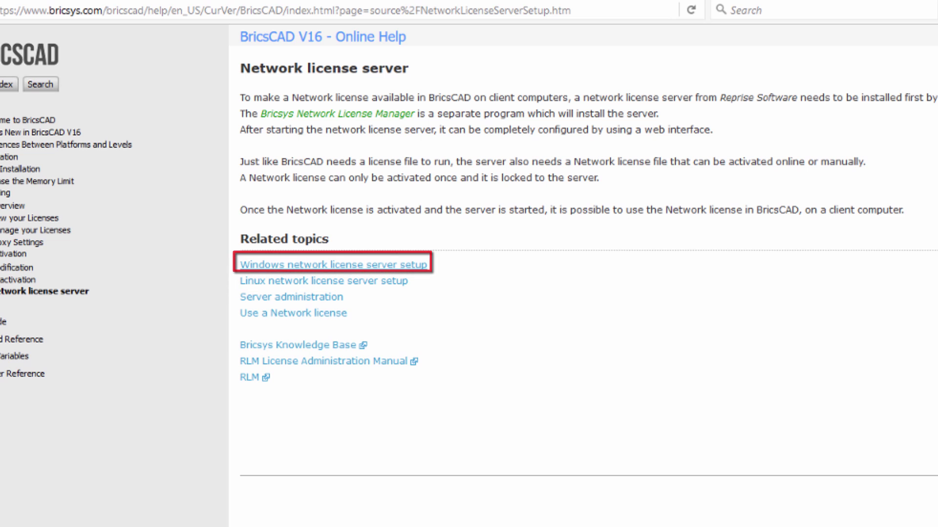
click(333, 265)
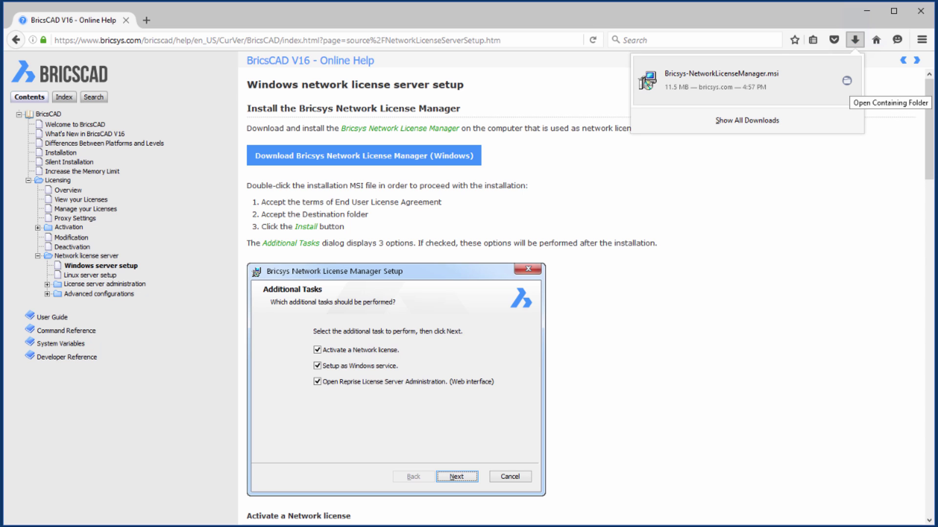
- Run the downloaded Bricsys-NetworkLicenseManager.msi, accept the EULA and default folder, and install with all three tasks
click(846, 81)
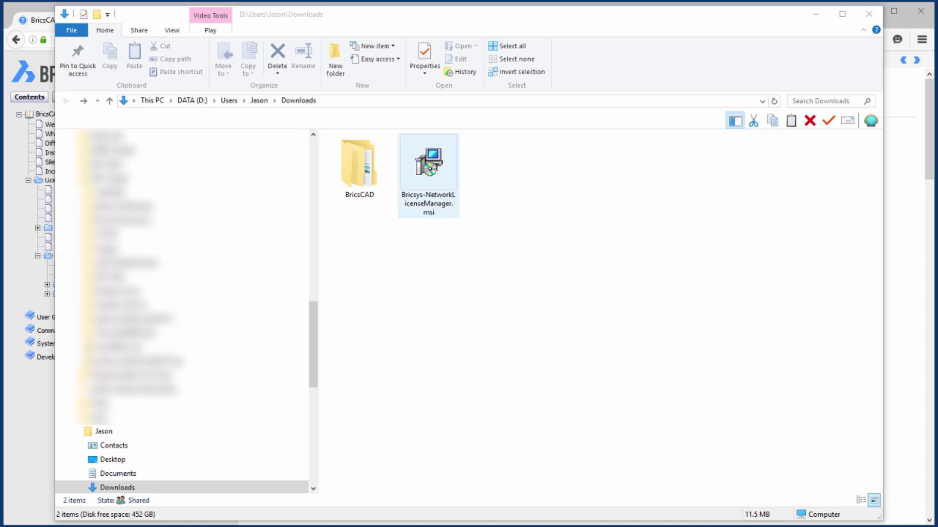
double_click(428, 161)
key(Return)
key(alt+a)
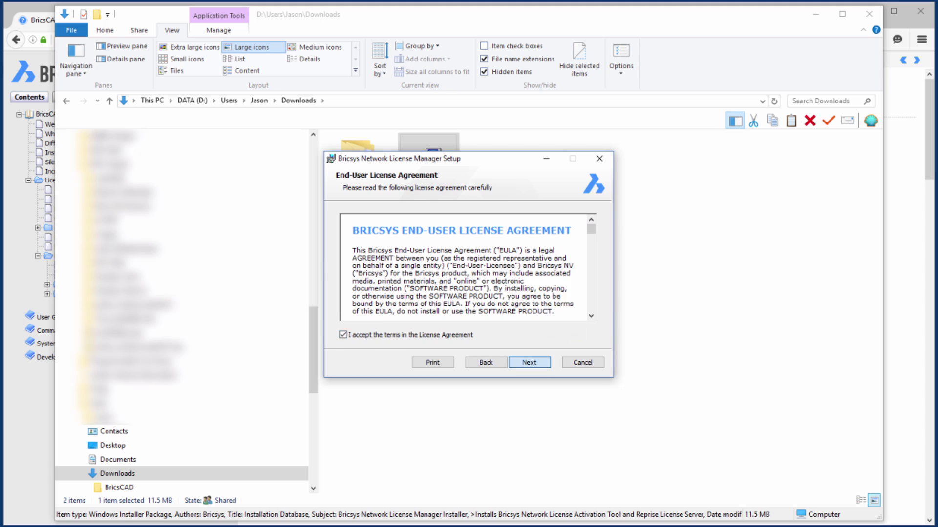
key(Return)
key(Return)
key(Return)
key(alt+p)
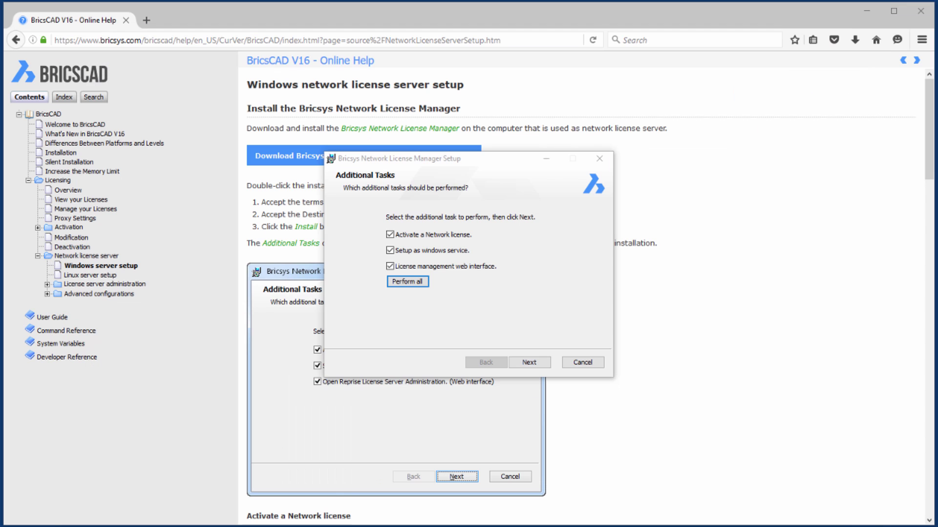
key(alt+n)
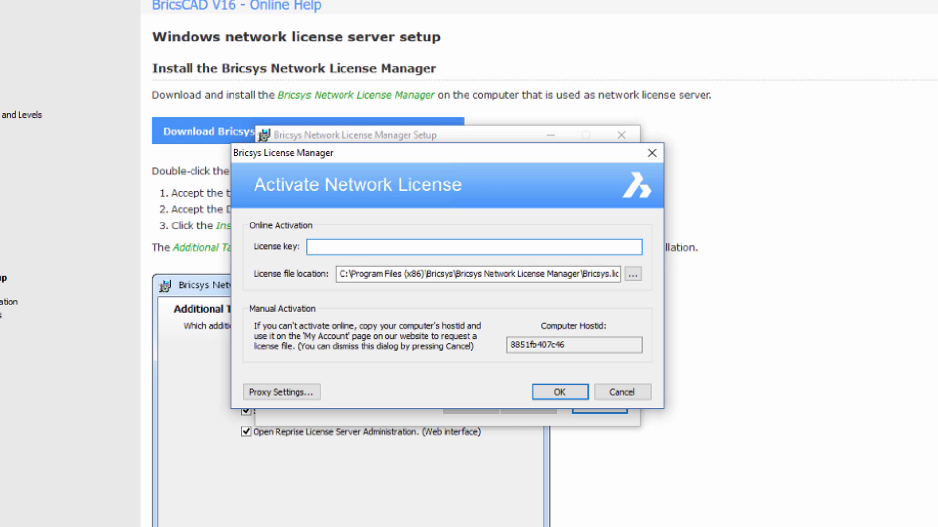
- Paste the licence key, activate it online, and dismiss the success message
key(ctrl+v)
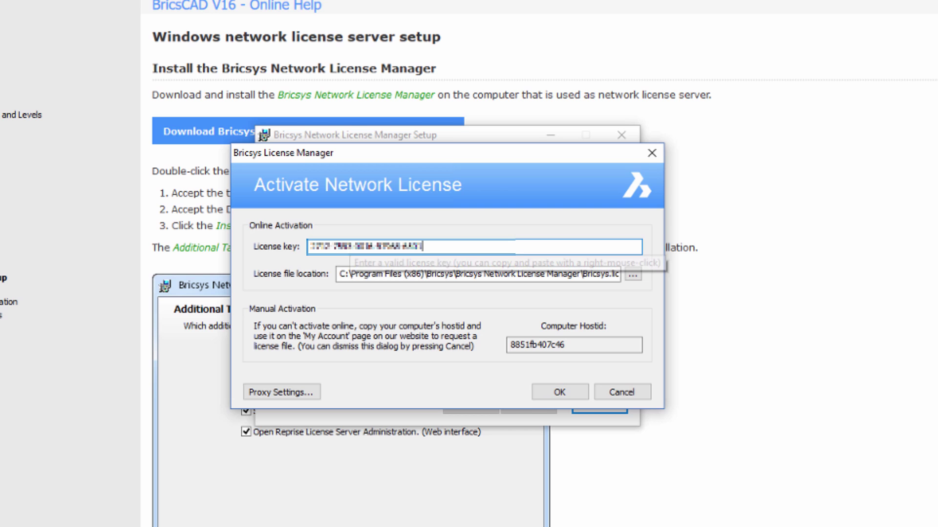
key(Return)
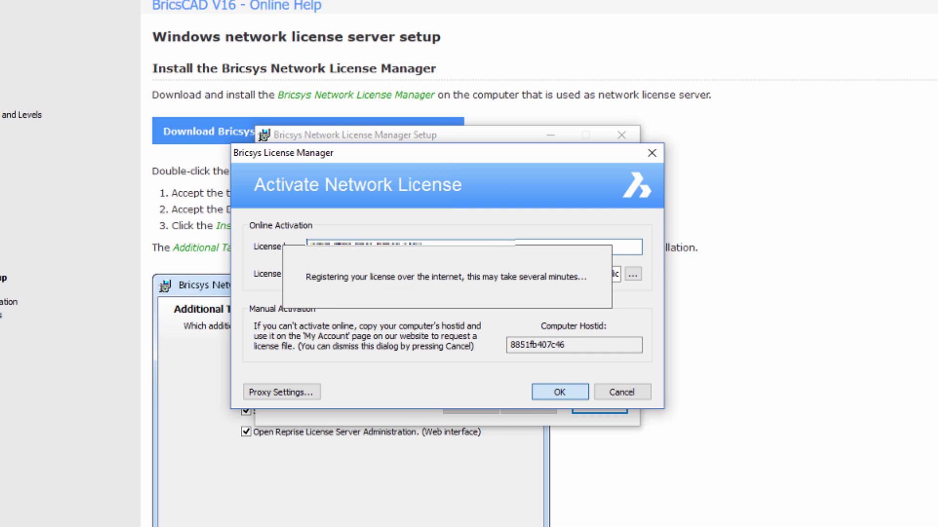
key(Return)
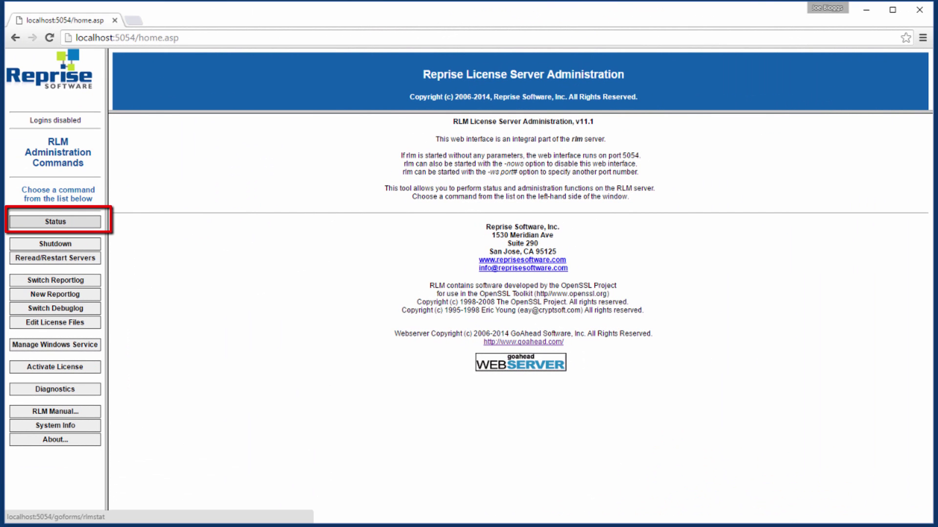
- Open the bricsys server status and list current bricscad licence usage in Reprise admin
click(55, 221)
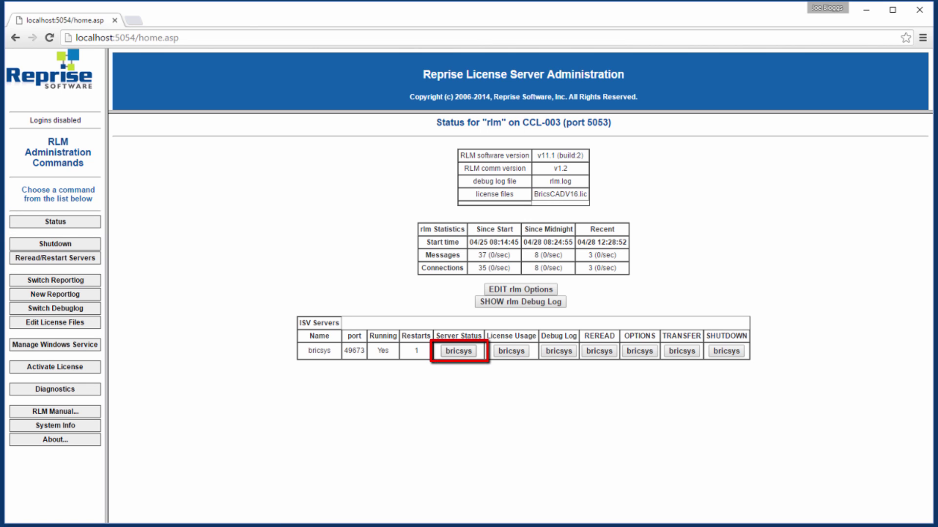
click(458, 350)
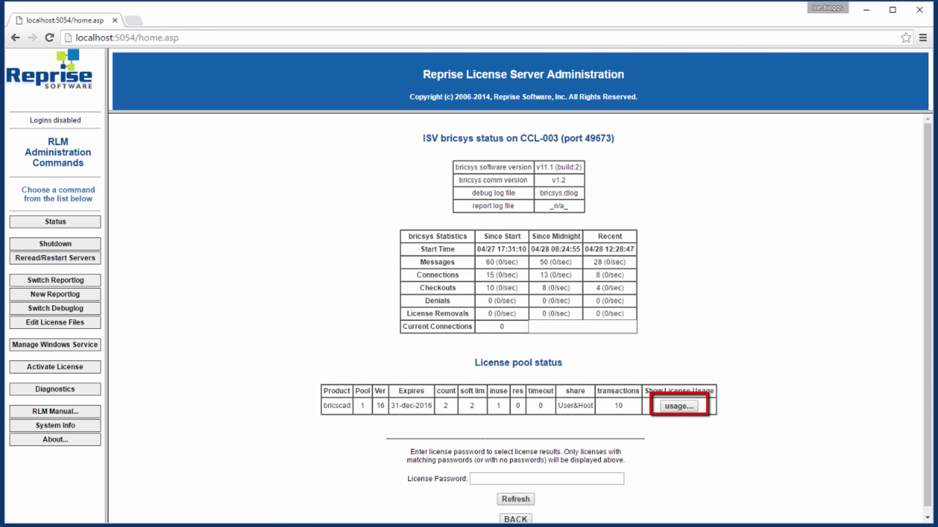
click(679, 406)
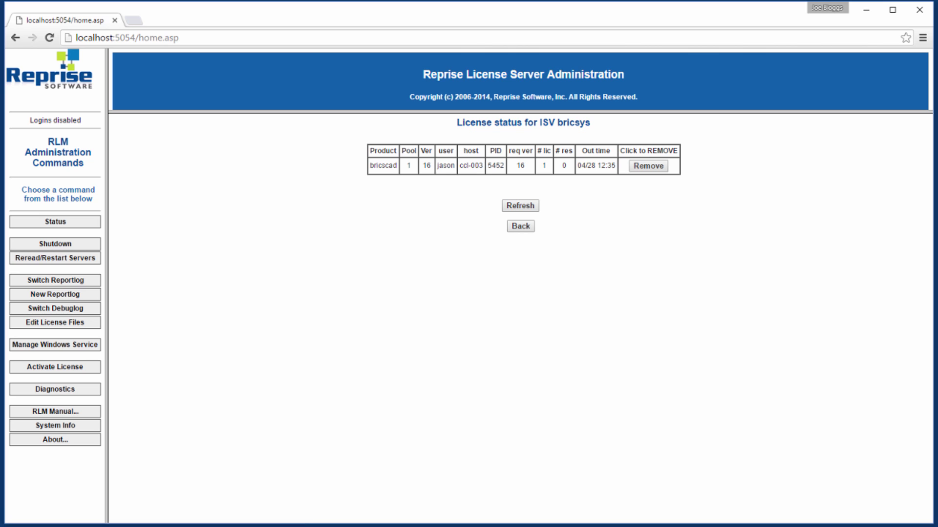